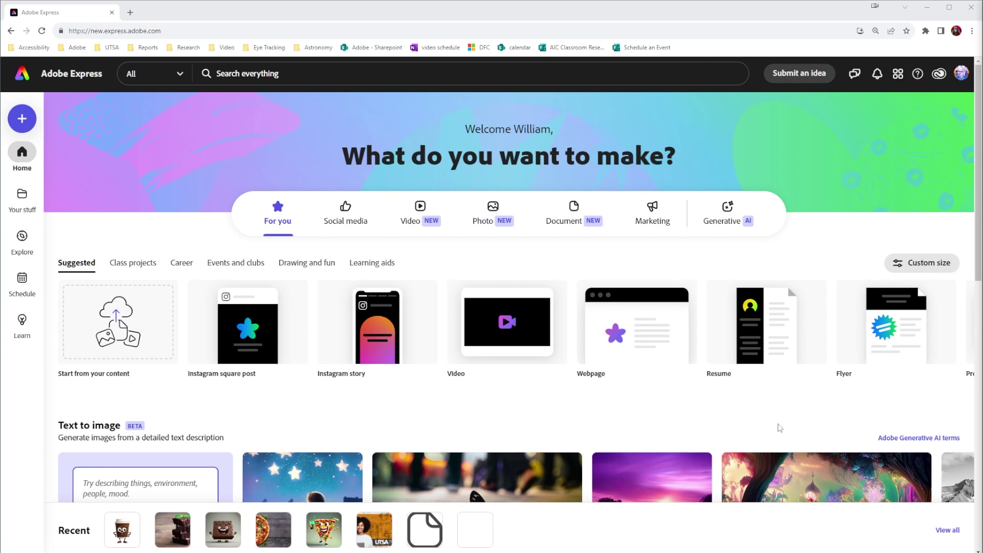
Generate images from 'coffee mascot character' and place the blue-eyed smiling cup result on the design.
scroll(780, 428, down, 2)
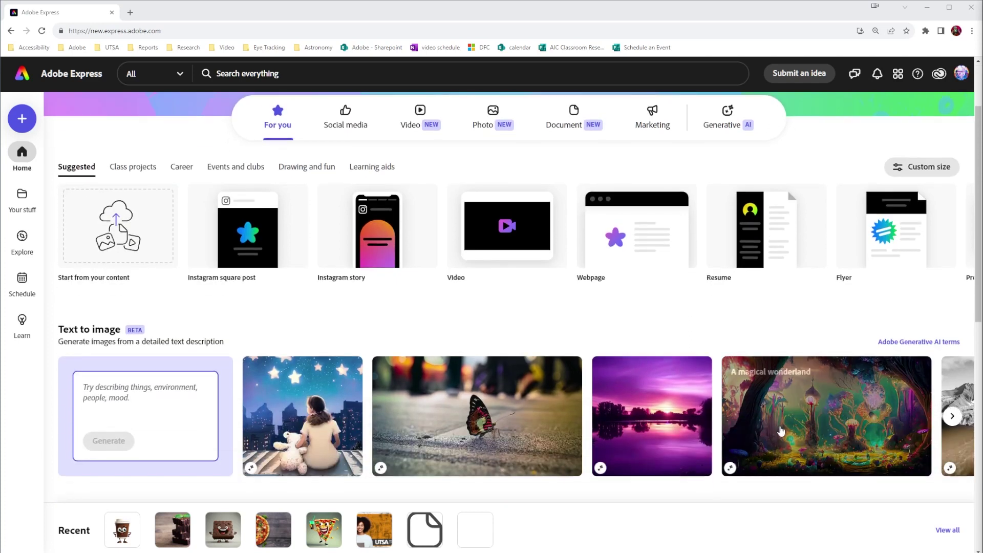
click(134, 409)
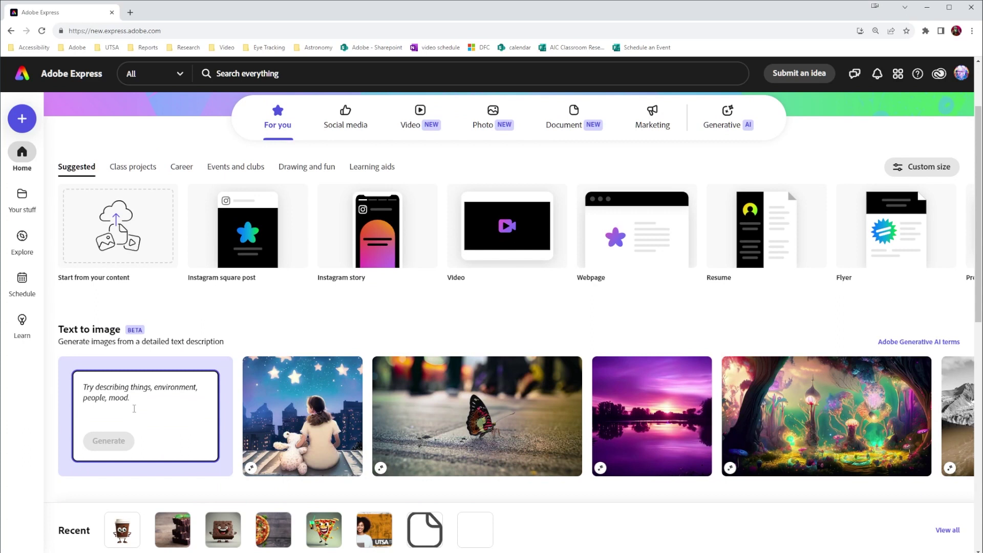
text(coffee mas)
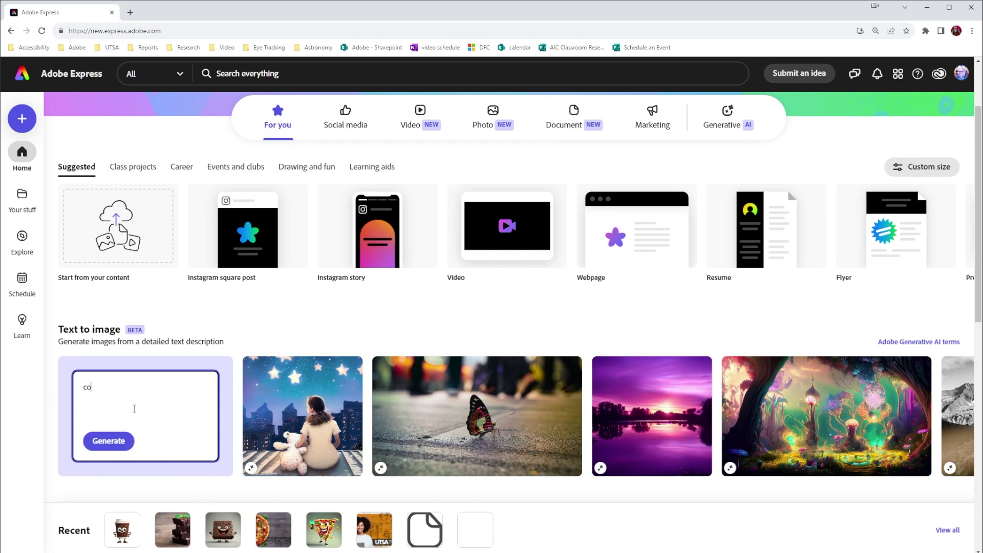
text(cot character)
click(110, 441)
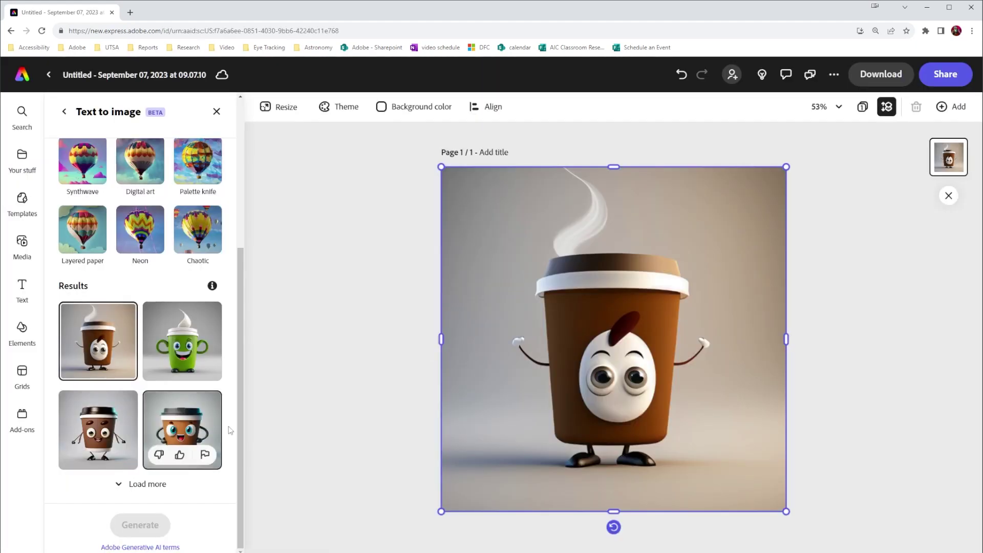
click(198, 432)
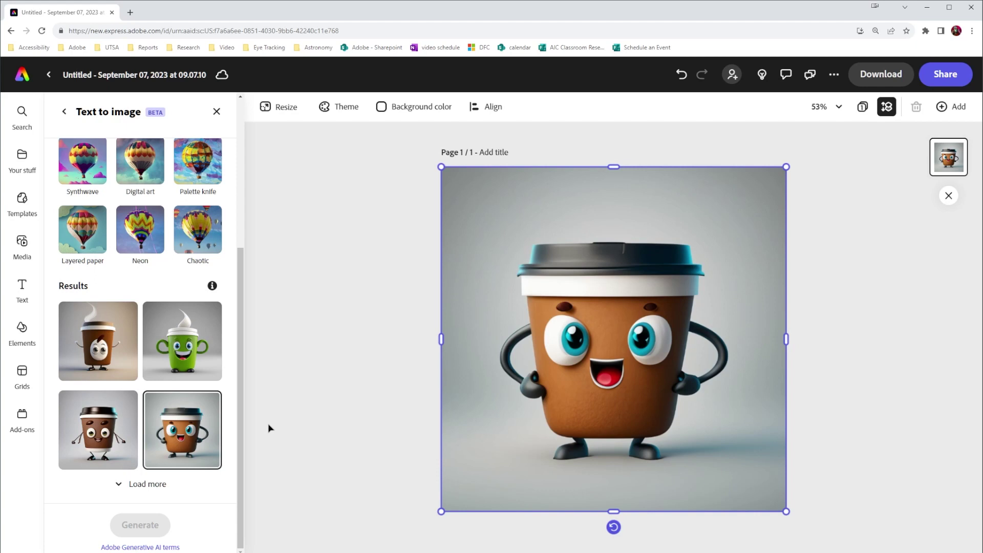
Remove the grey background from the blue-eyed coffee-cup mascot image.
click(64, 114)
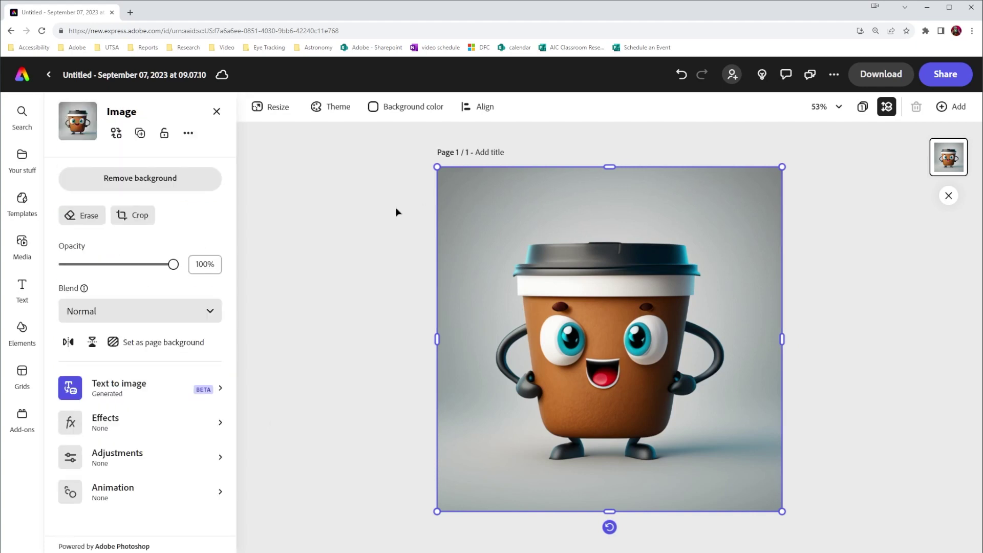
click(187, 183)
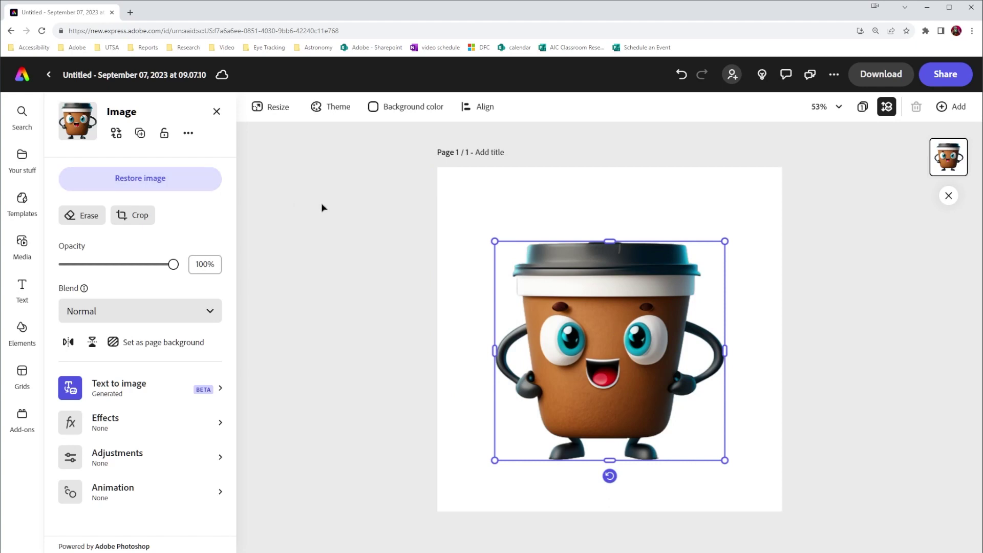
Add the sunlit barista photo from a 'coffee shop' stock search and set it as page background.
click(22, 244)
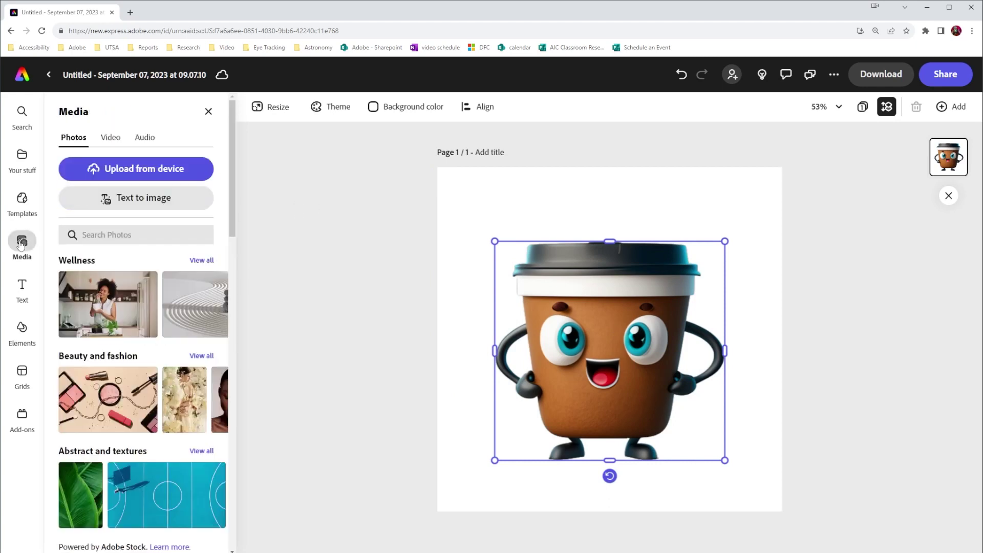
click(111, 236)
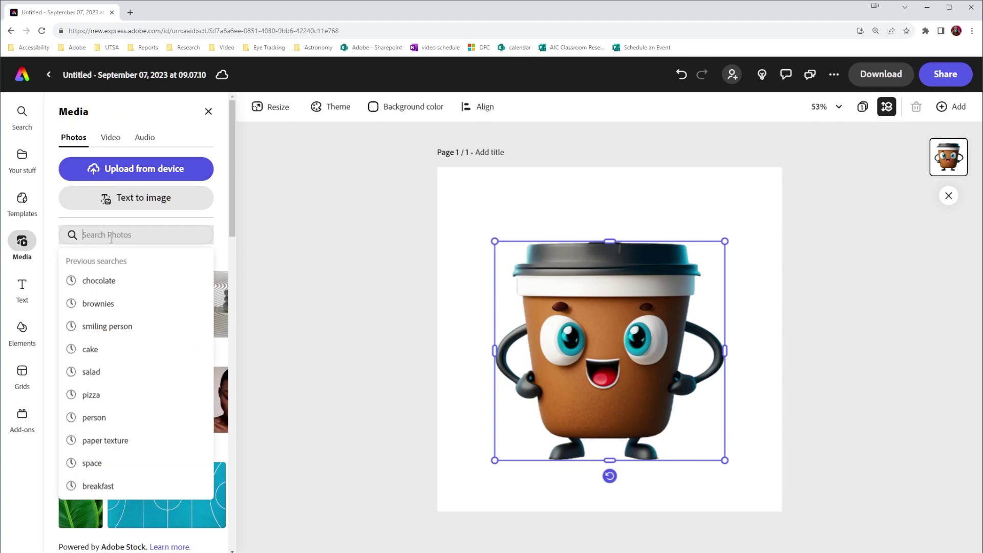
text(coffee shop)
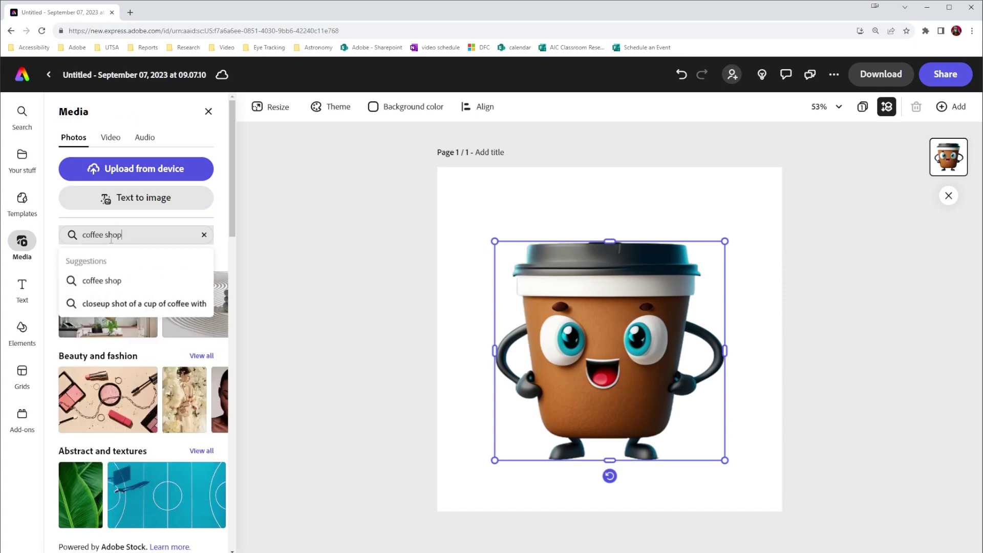
key(Return)
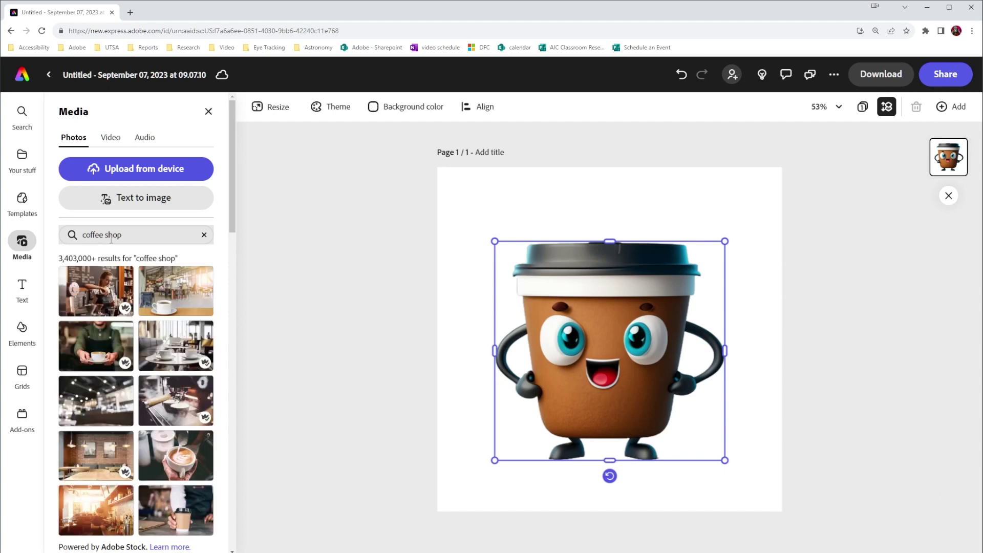
scroll(161, 330, down, 4)
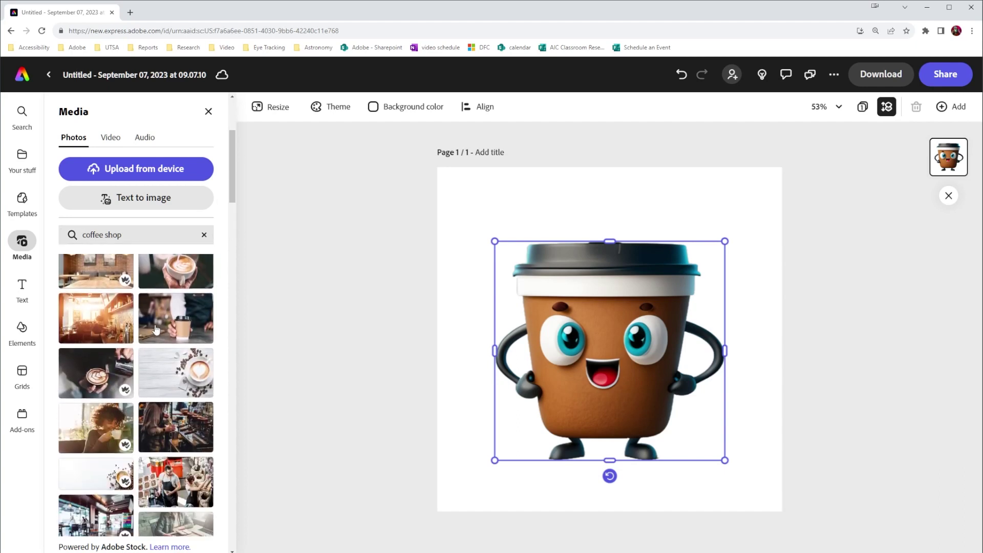
click(95, 328)
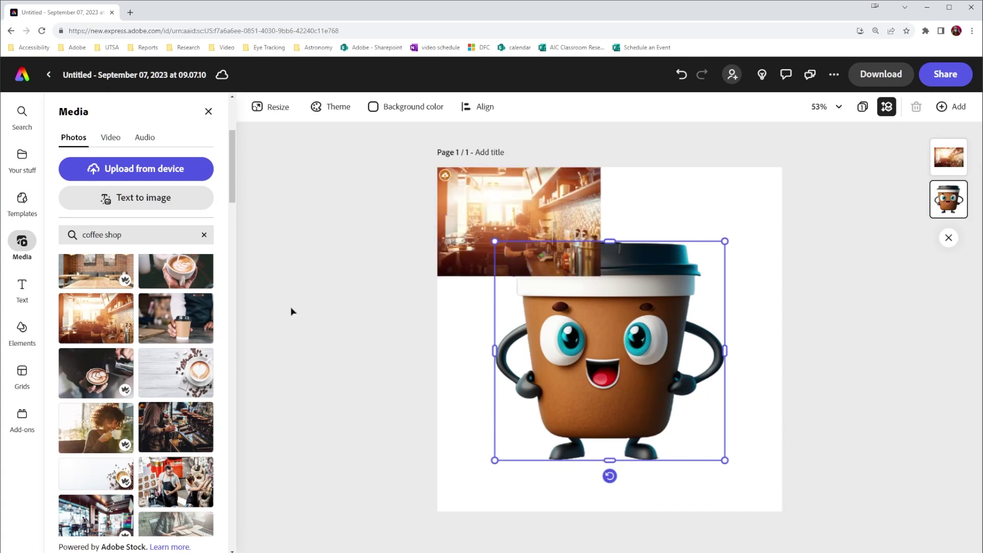
click(453, 205)
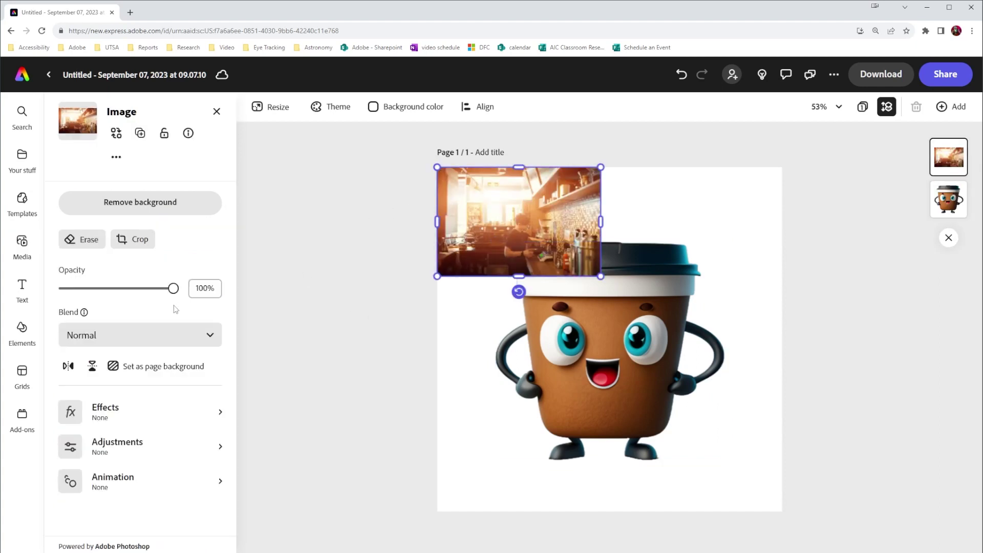
click(116, 367)
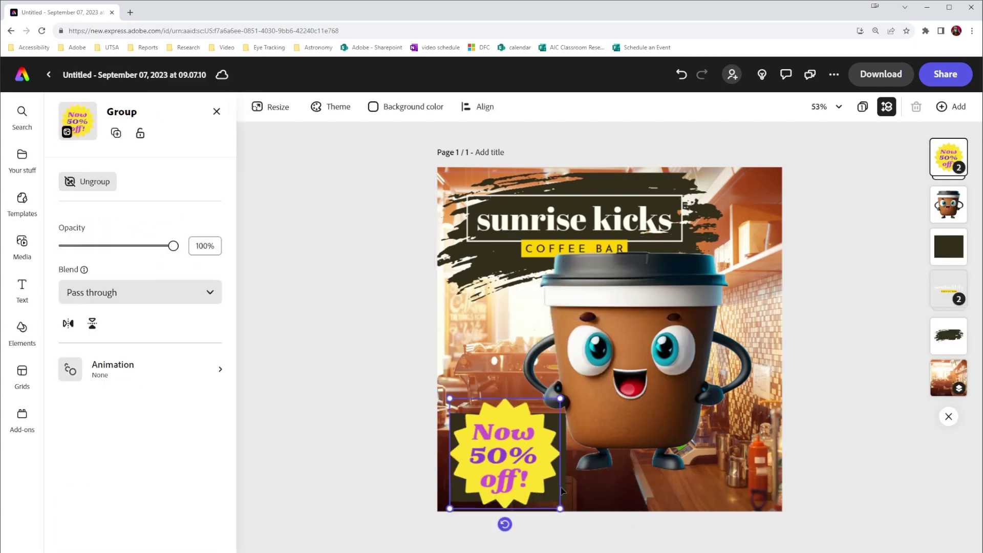
Insert the yellow starburst 'Now 50% off!' badge in the design's bottom-left corner.
click(402, 415)
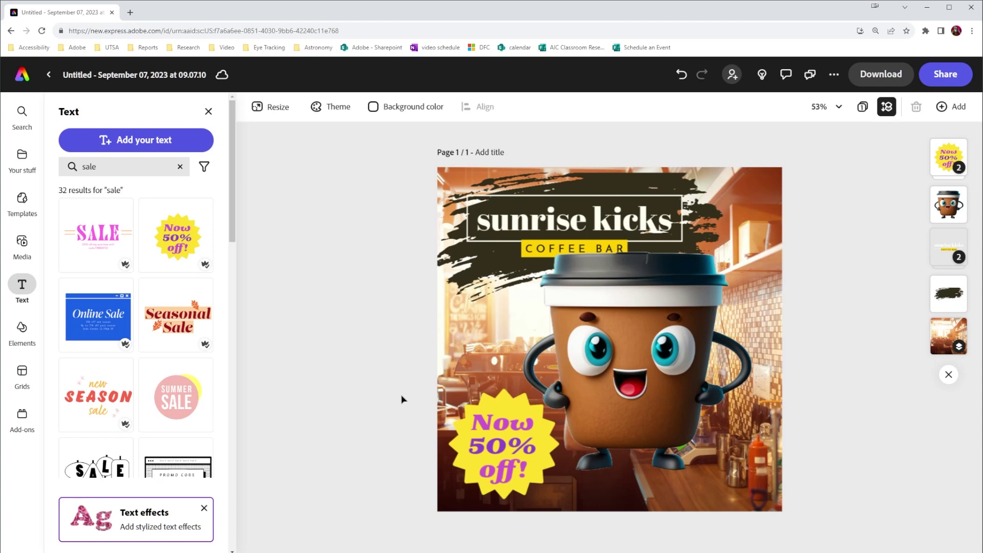
Regenerate the mascot with 'with glasses' appended, pick the orange sunglasses cup, and shrink it below COFFEE BAR.
click(604, 341)
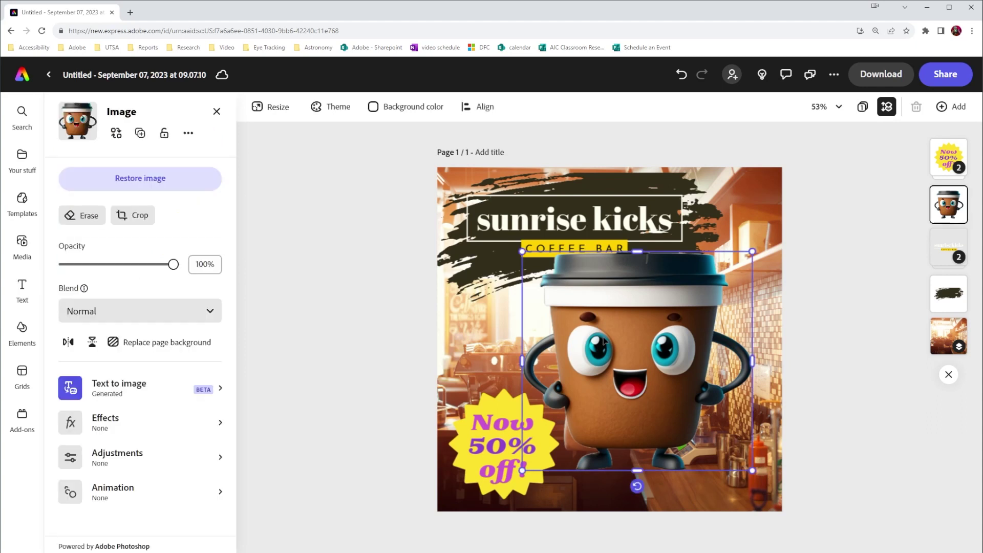
click(126, 389)
scroll(179, 317, up, 5)
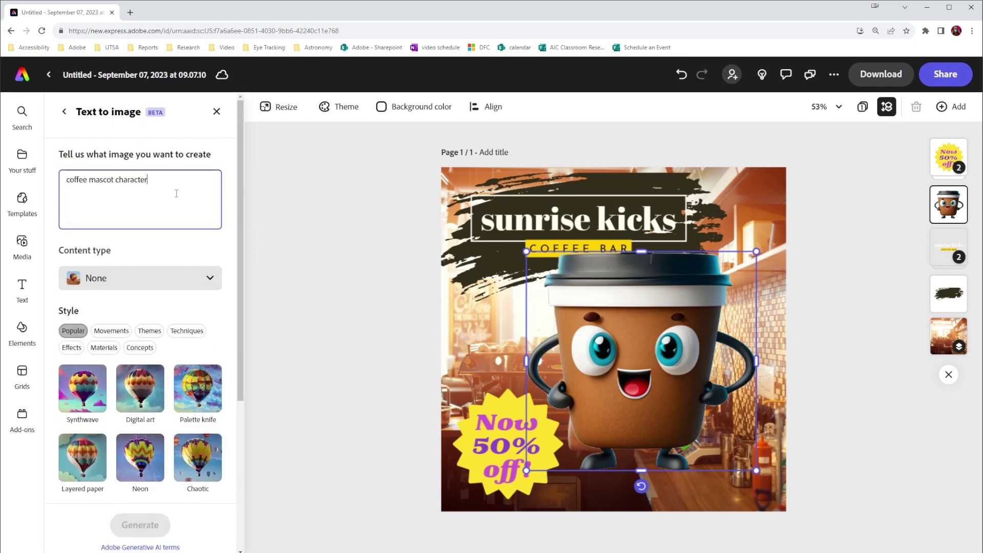
text(with)
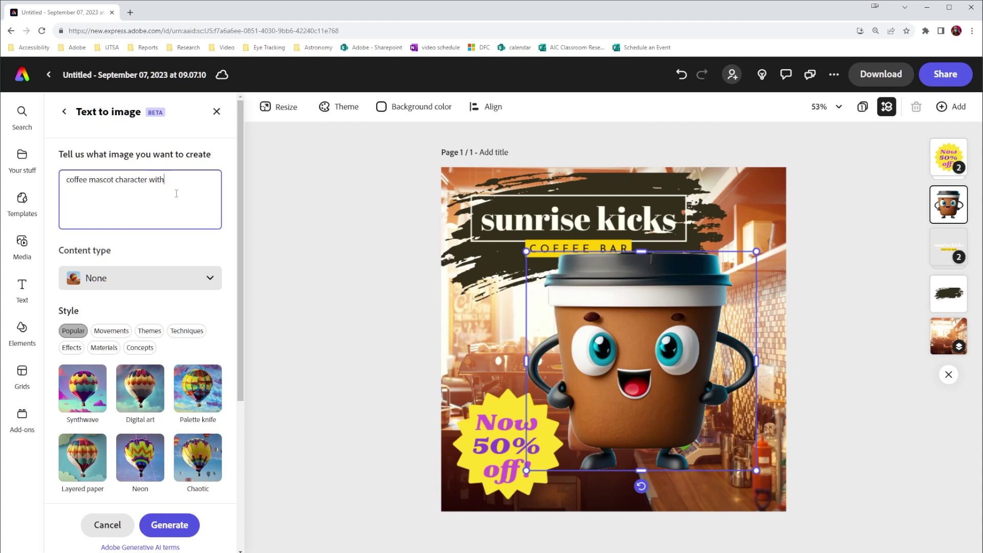
text( glasses)
click(165, 525)
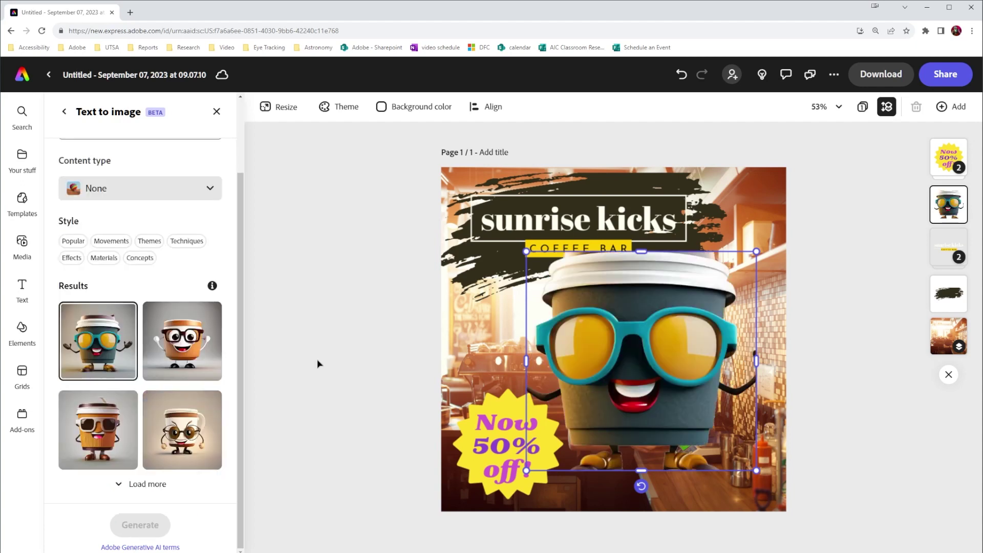
click(94, 428)
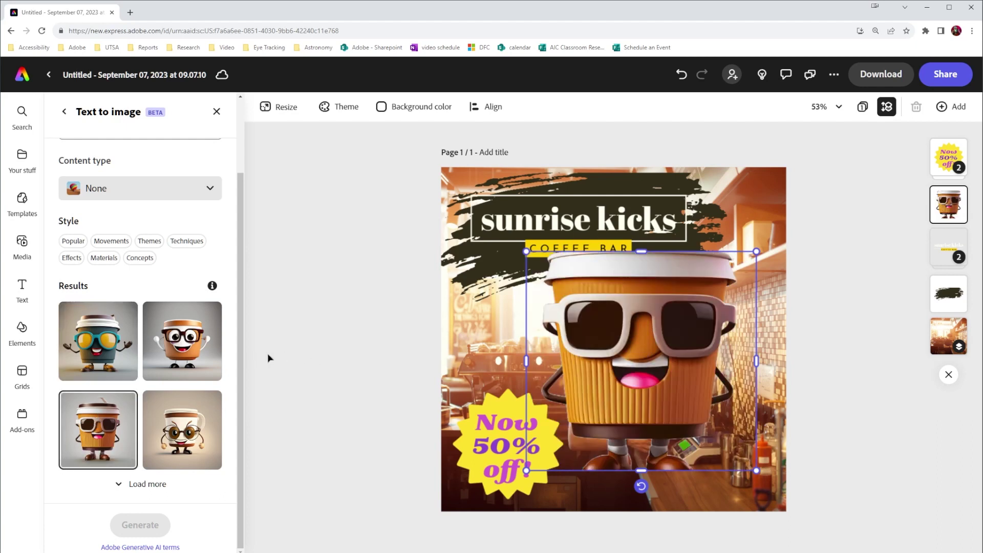
drag(641, 252, 642, 211)
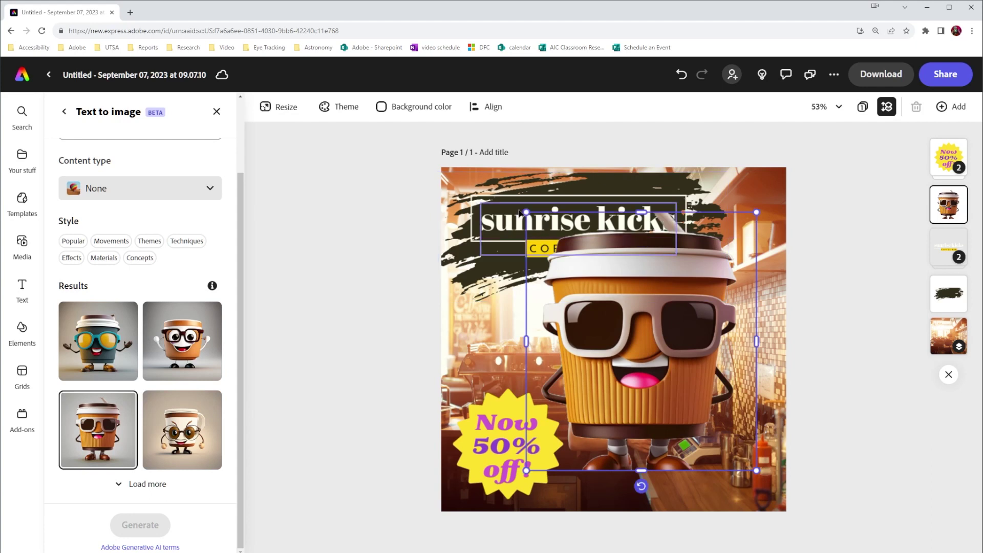
drag(527, 212, 557, 236)
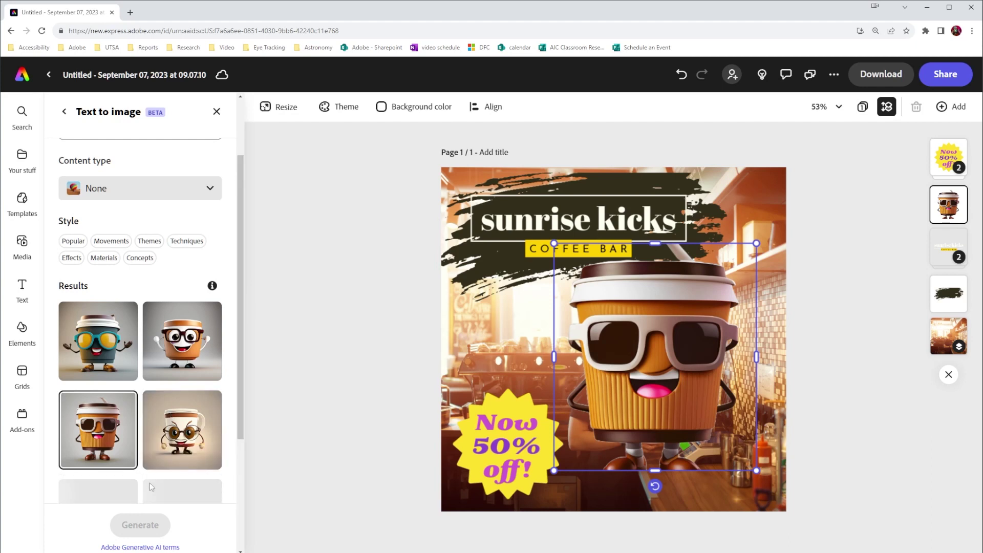
Swap in the brown cup with glasses from the extra results and enlarge it toward the bottom left.
click(149, 484)
scroll(239, 414, down, 3)
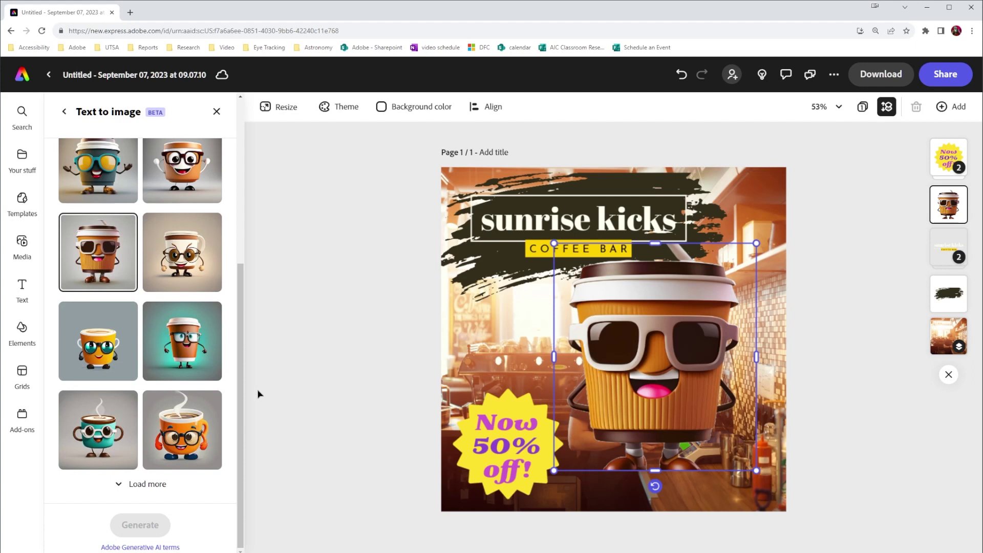
click(192, 344)
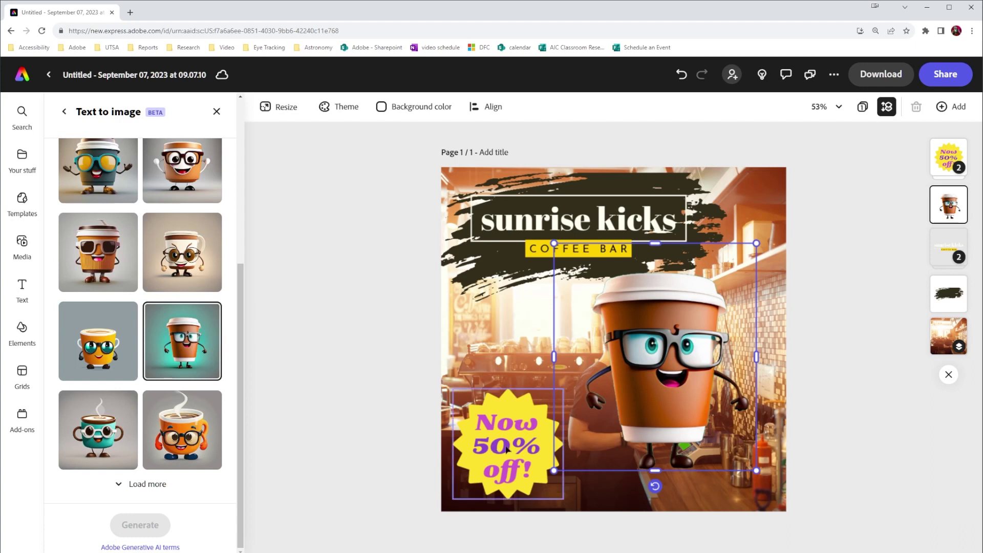
drag(554, 471, 538, 488)
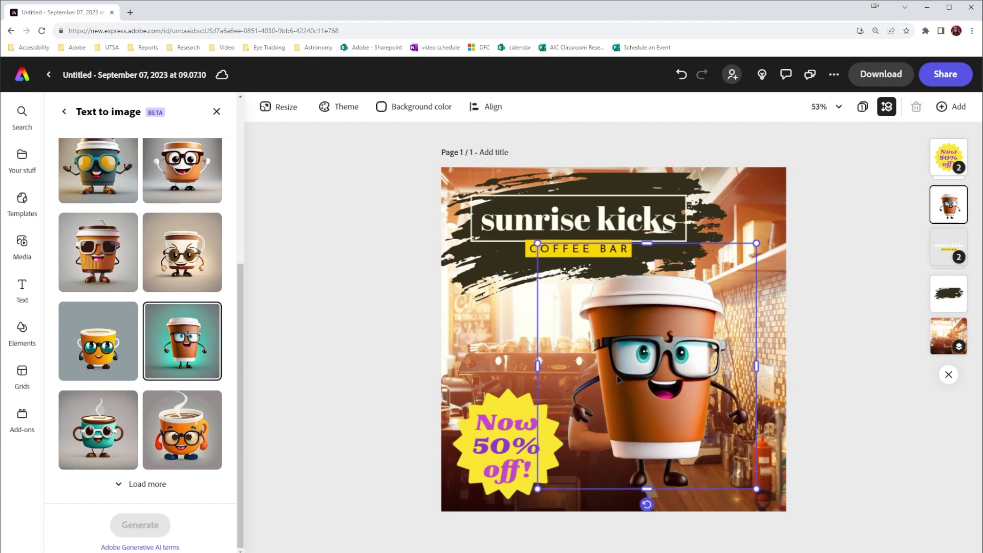
Flip the glasses mascot horizontally and shift it toward the page's right edge.
click(64, 112)
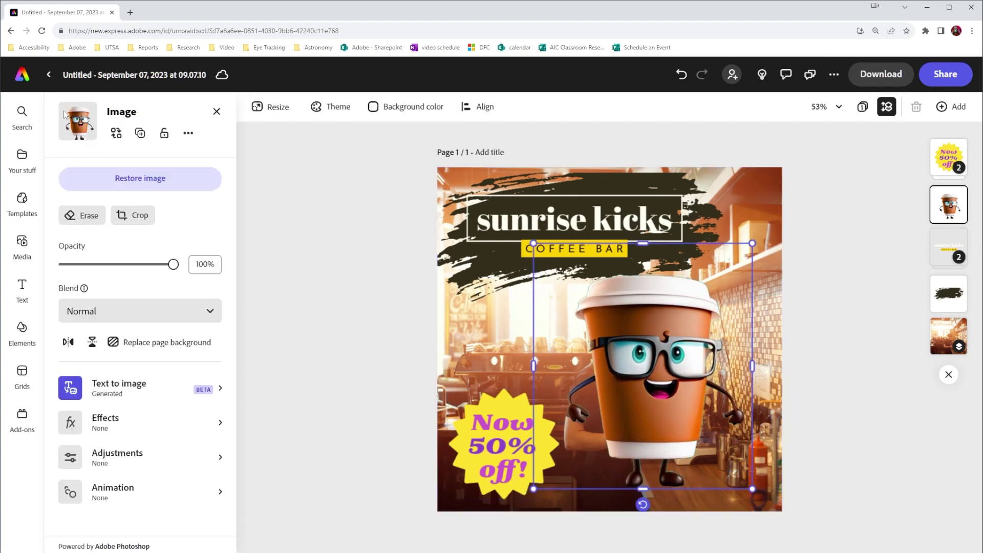
click(69, 343)
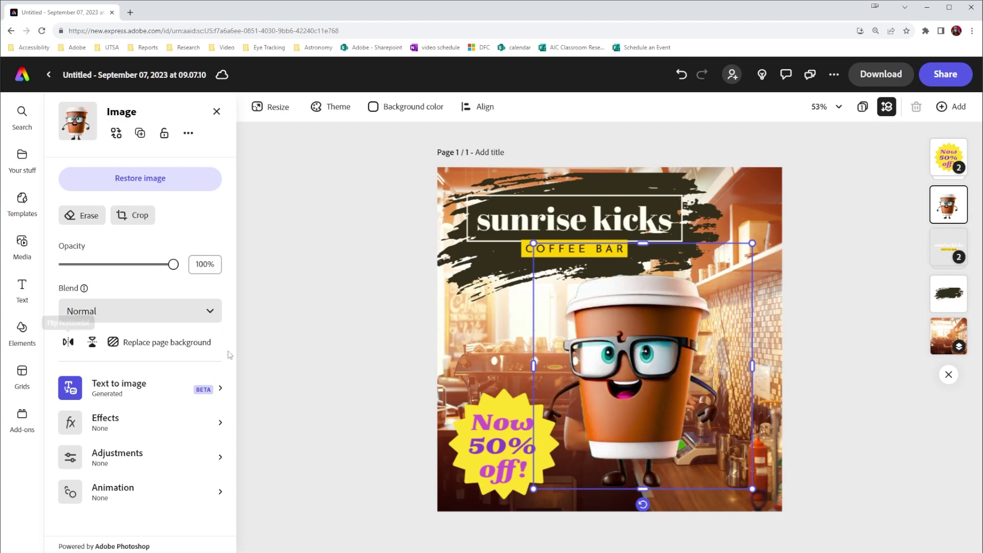
drag(663, 345, 696, 348)
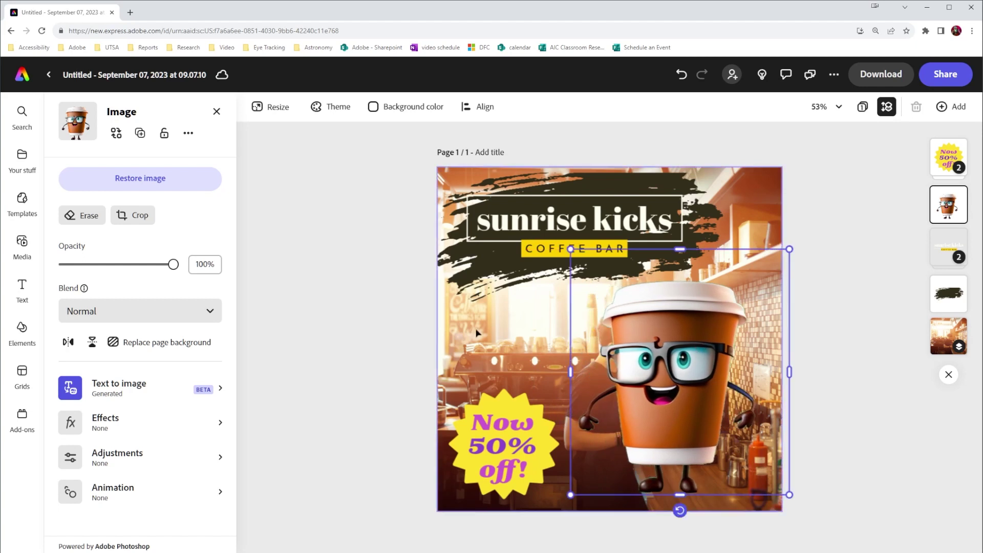